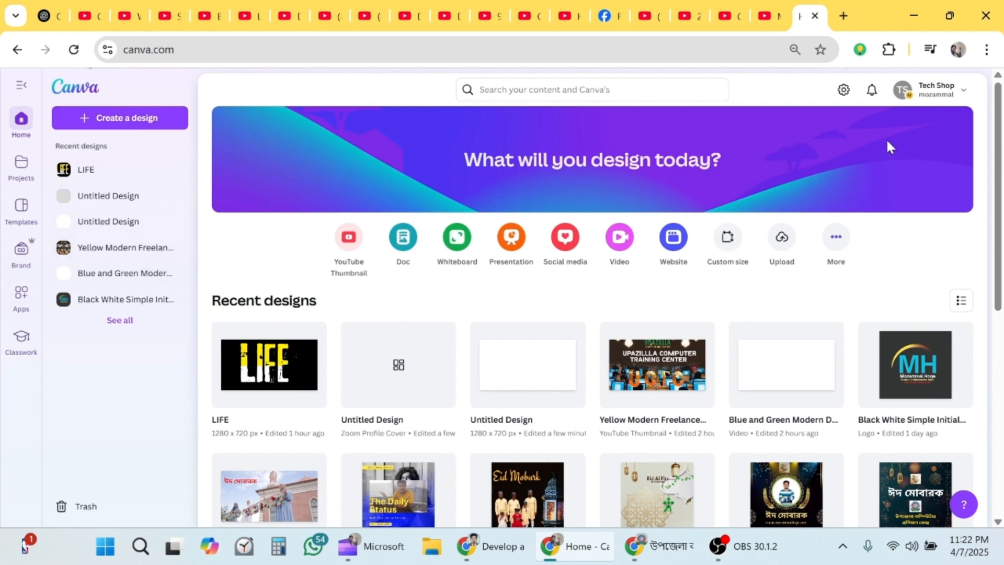
Create a custom-size design of 1280 × 720 px and show the uploaded images
left_click(737, 268)
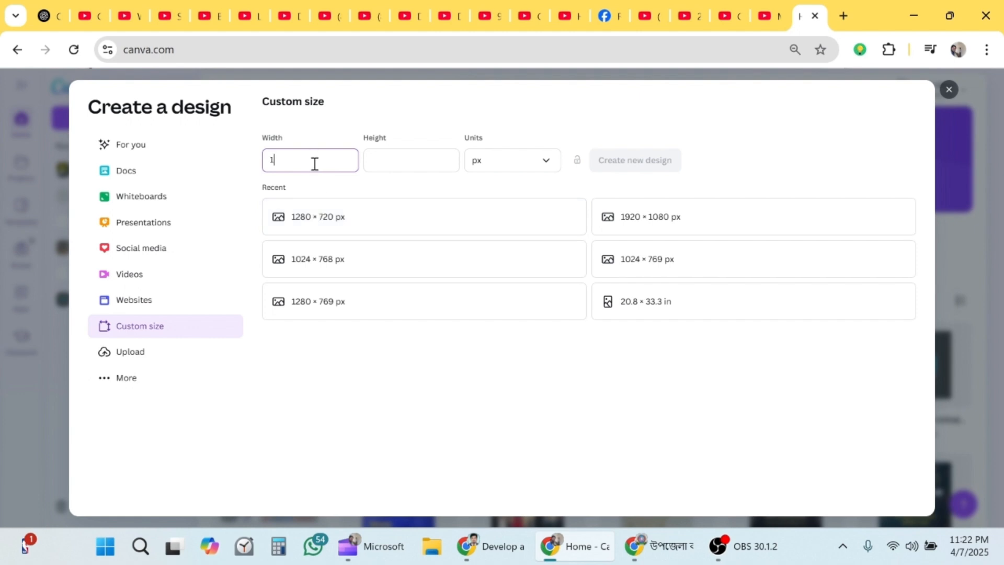
type("1280")
left_click(439, 162)
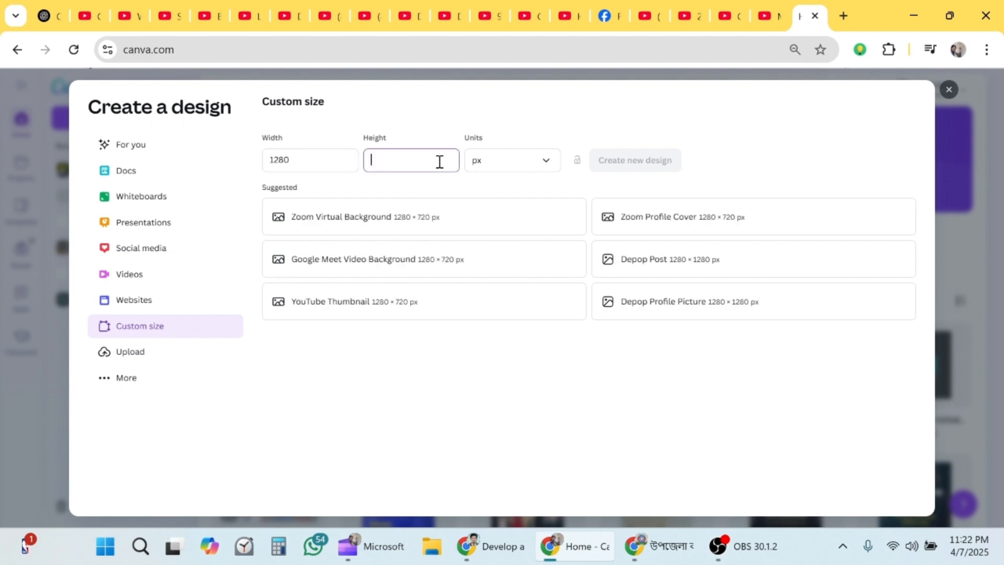
type("720")
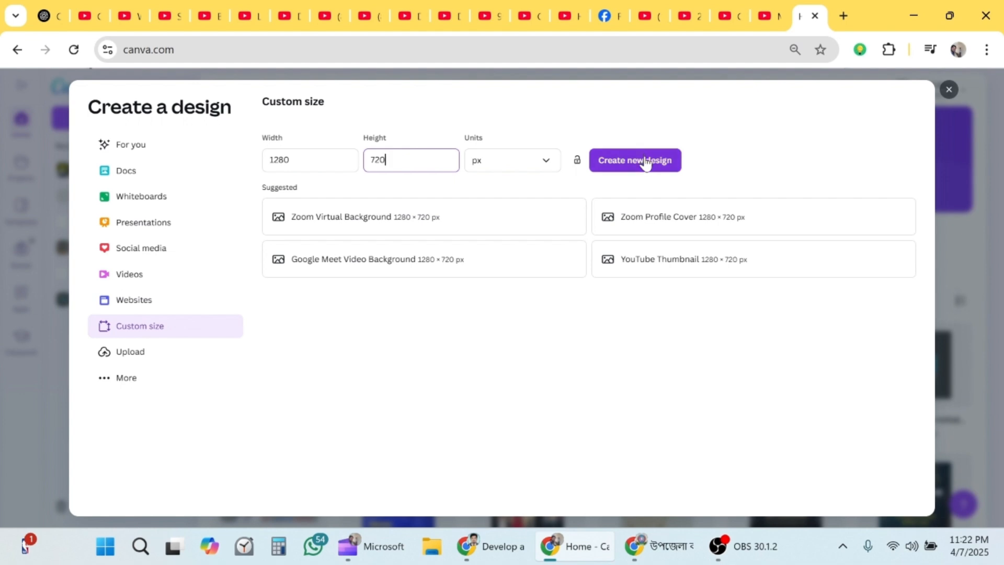
left_click(644, 166)
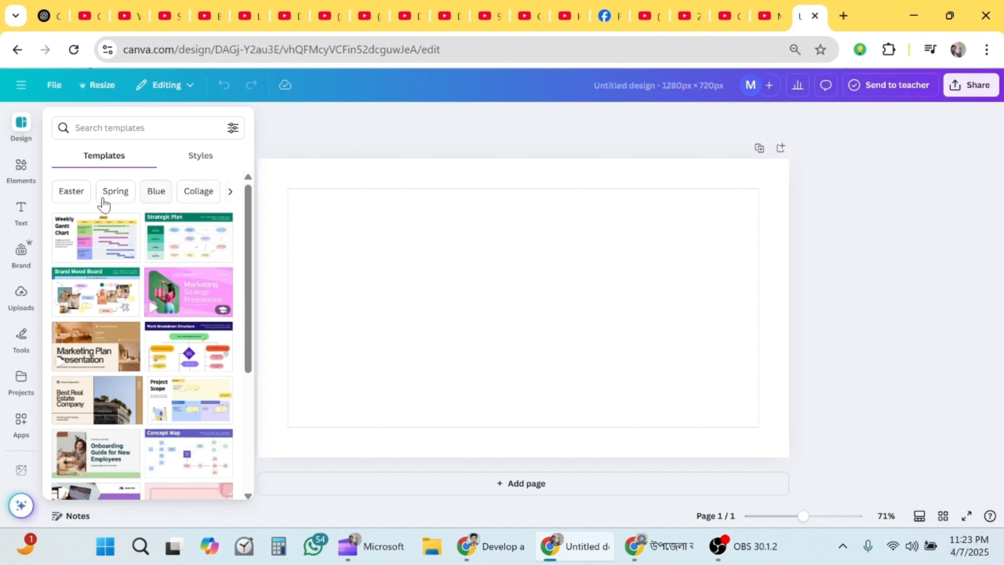
left_click(21, 296)
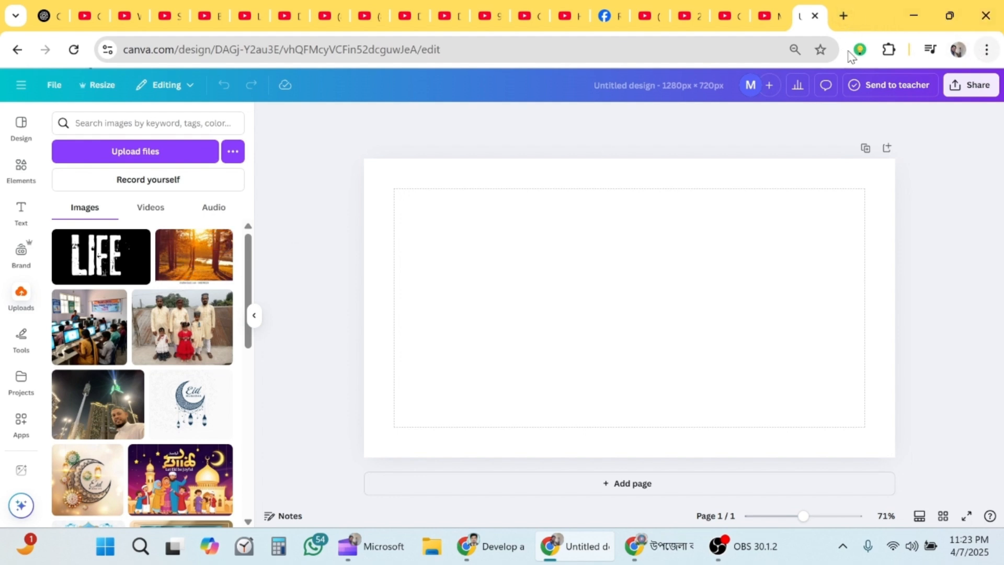
Search with Google Lens for images matching the uploaded sunset forest photo, look through the matches and close them
left_click(990, 51)
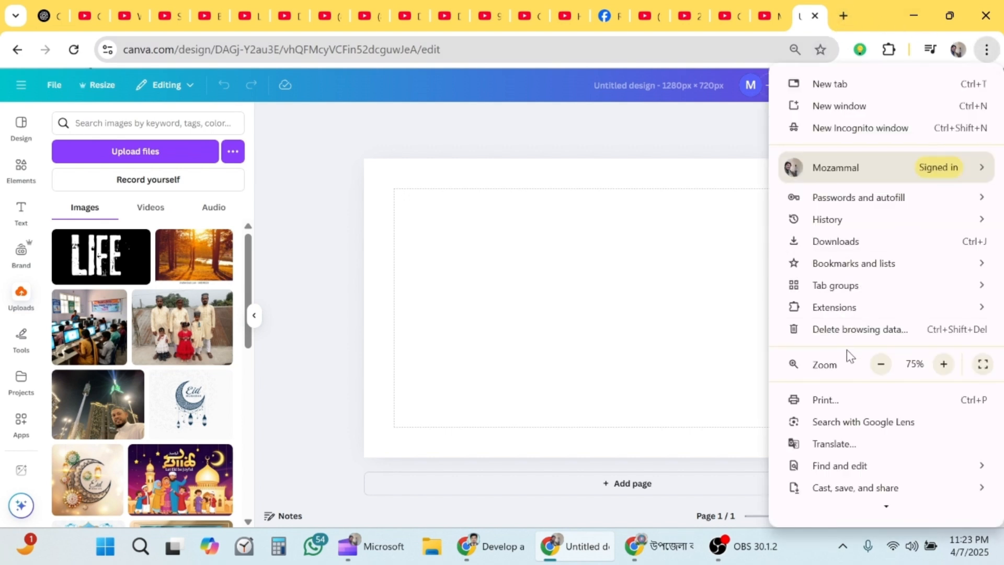
left_click(831, 425)
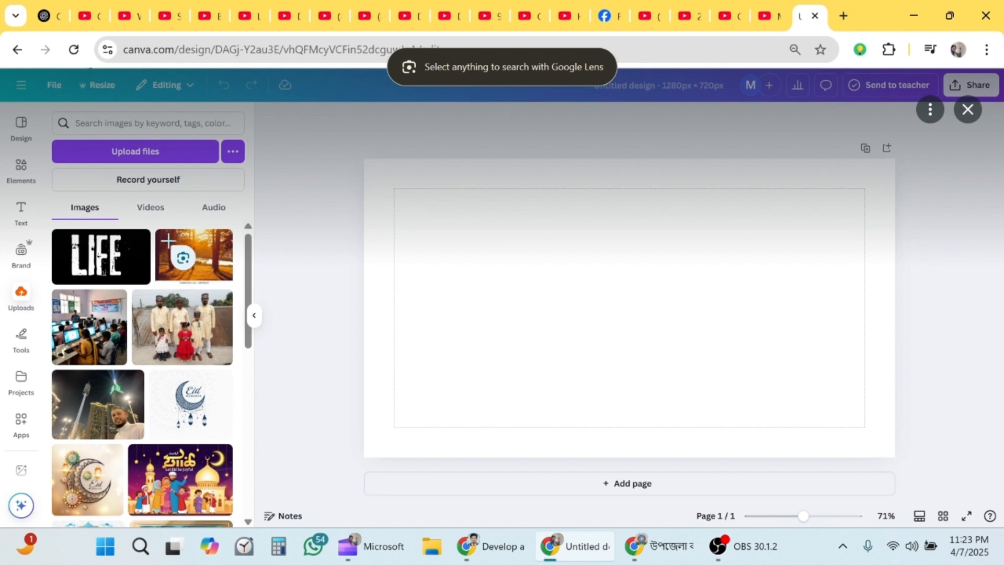
key("Escape")
left_click_drag(171, 242, 225, 285)
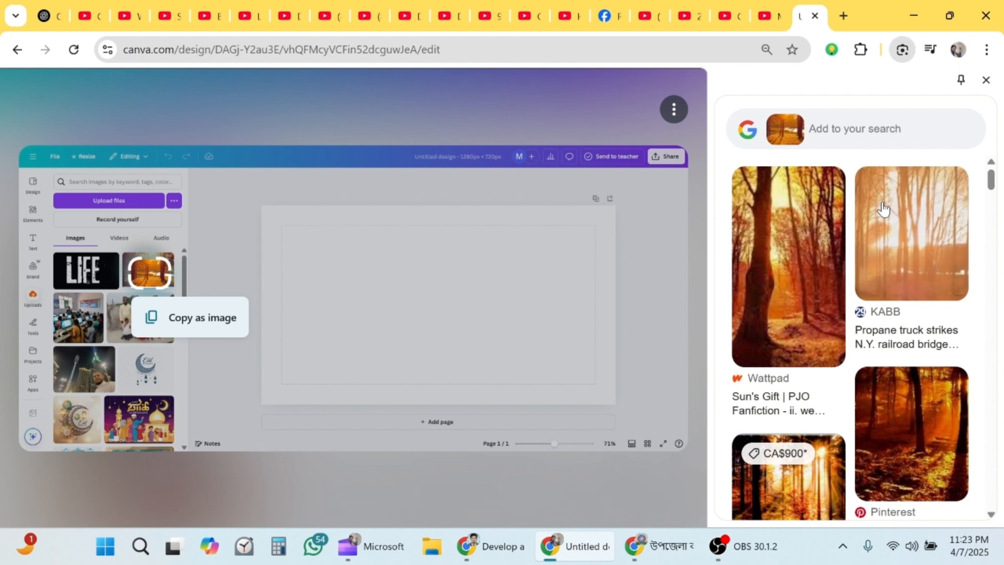
scroll(785, 282, "down", 5)
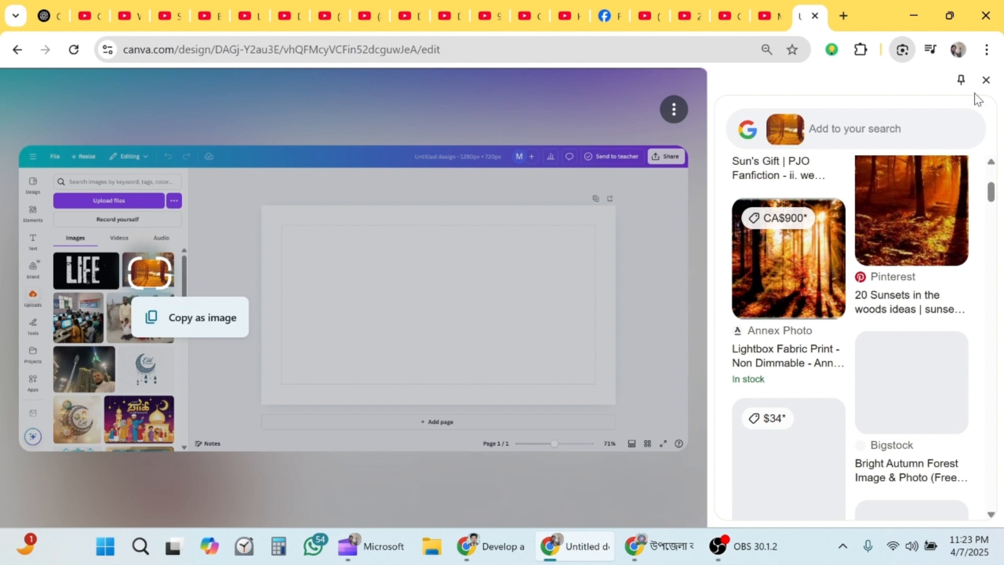
left_click(985, 80)
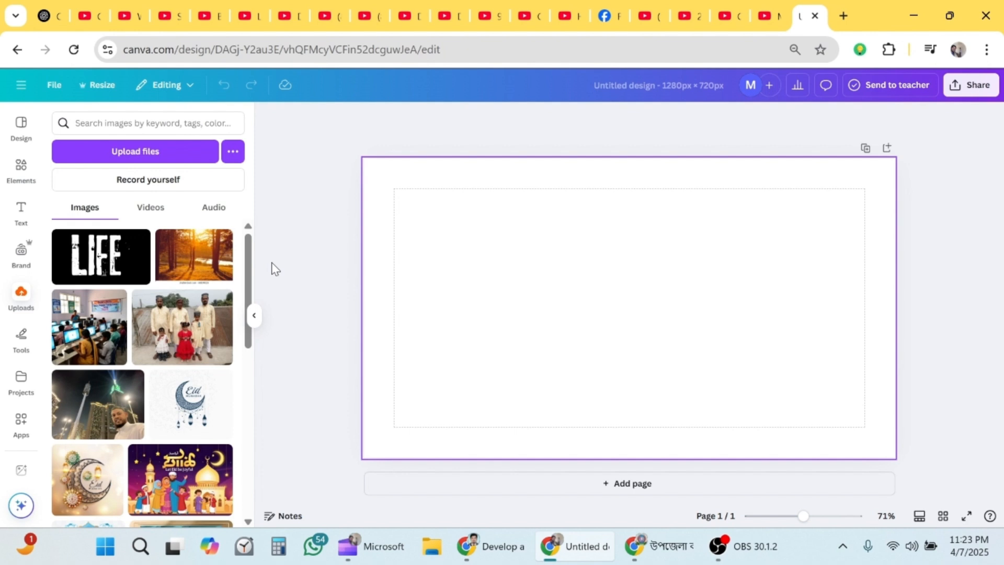
Add the uploaded sunset forest photo to the page, align it with the upper-left corner and enlarge it to cover the page
left_click(191, 268)
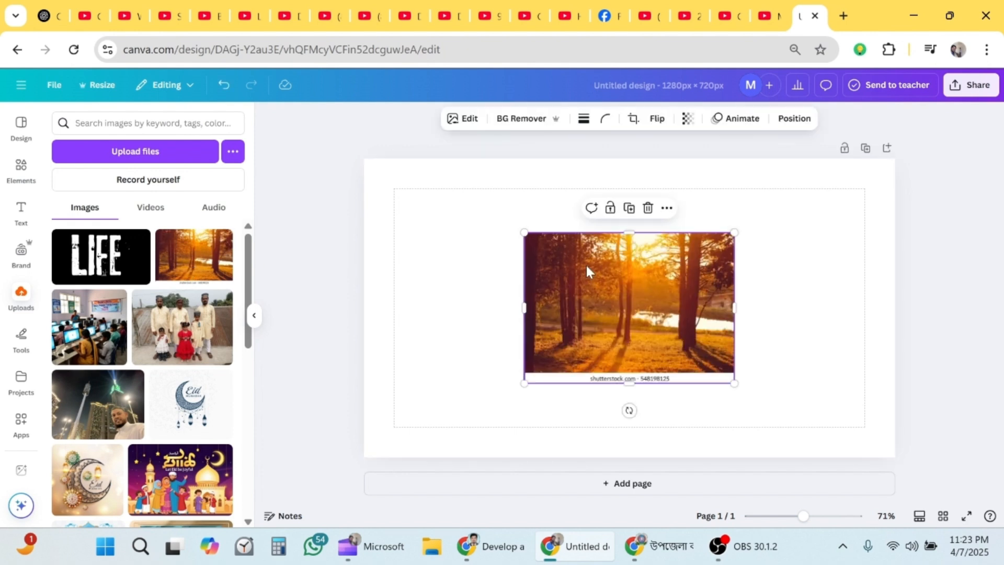
left_click_drag(588, 270, 437, 199)
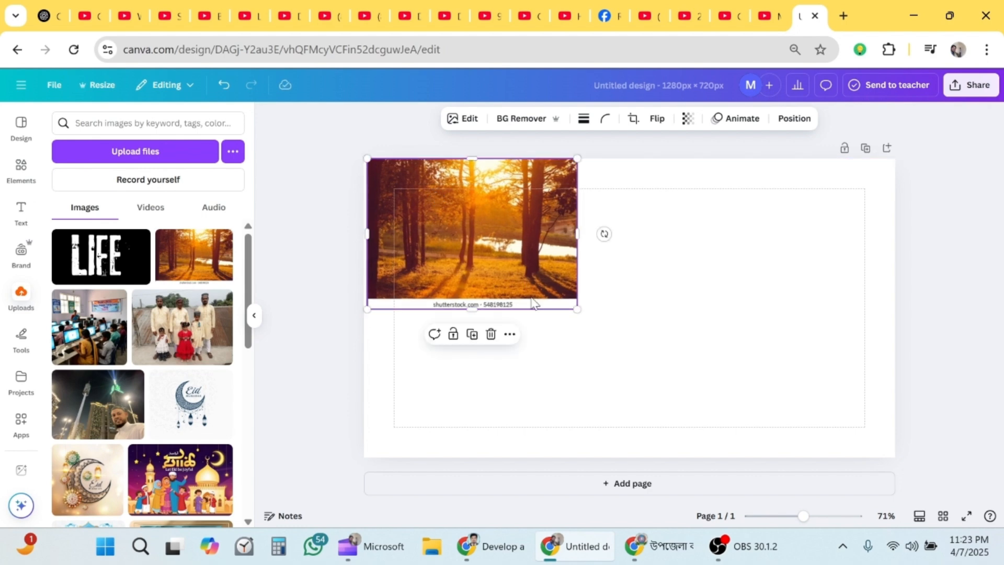
left_click_drag(482, 310, 924, 450)
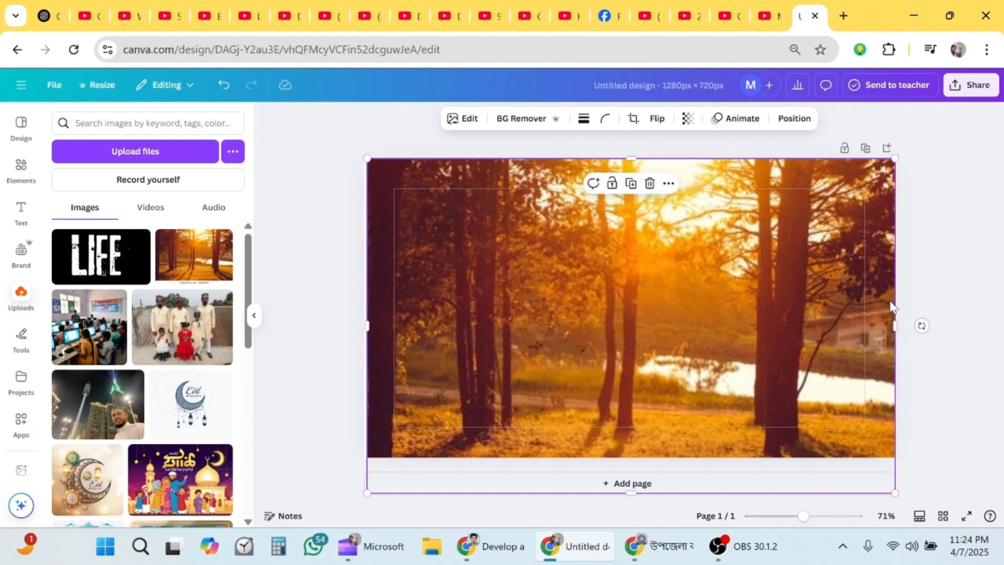
Set the forest photo's transparency to 79
left_click(688, 119)
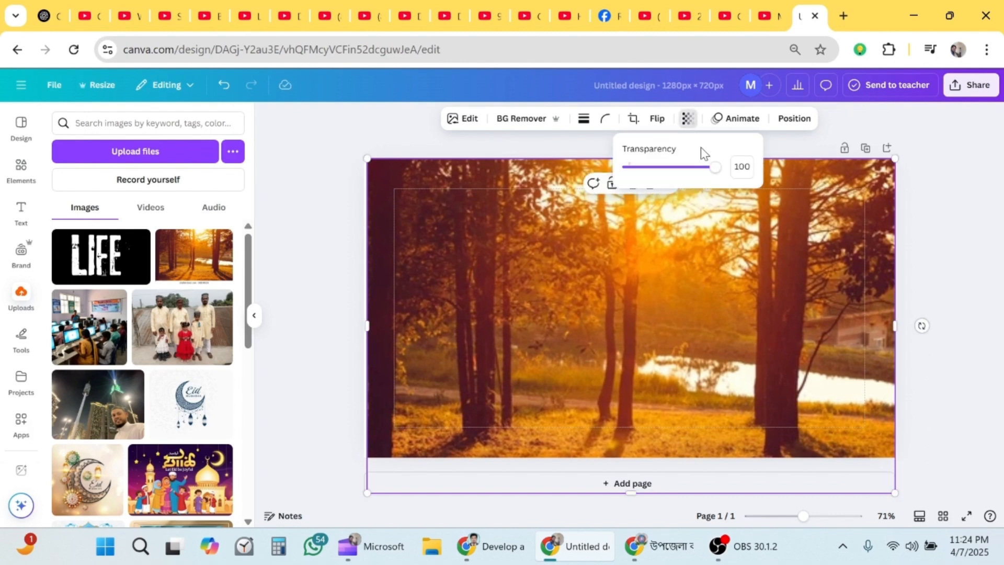
mouse_move(714, 173)
left_mouse_down()
mouse_move(689, 177)
mouse_move(699, 180)
left_mouse_up()
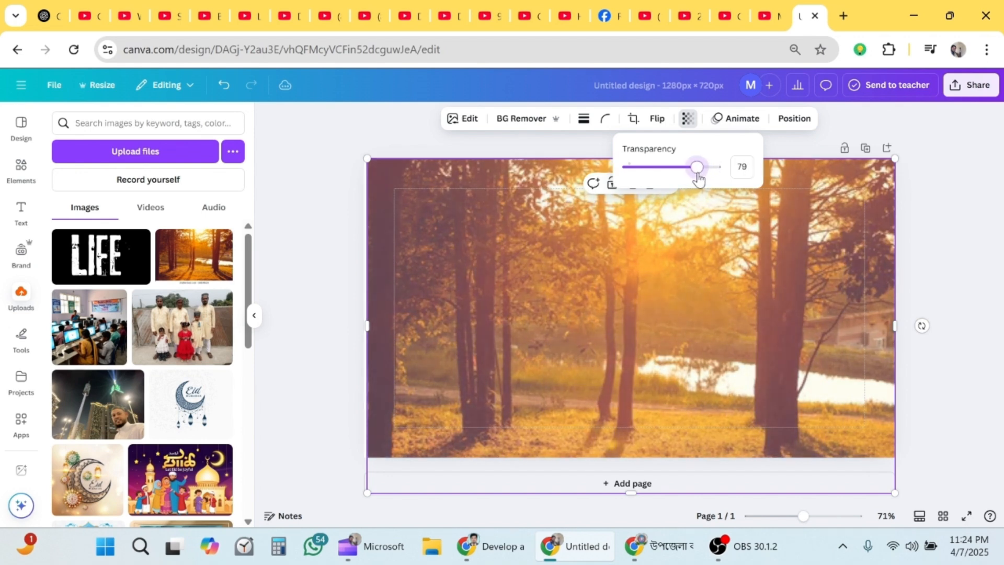
left_click(884, 228)
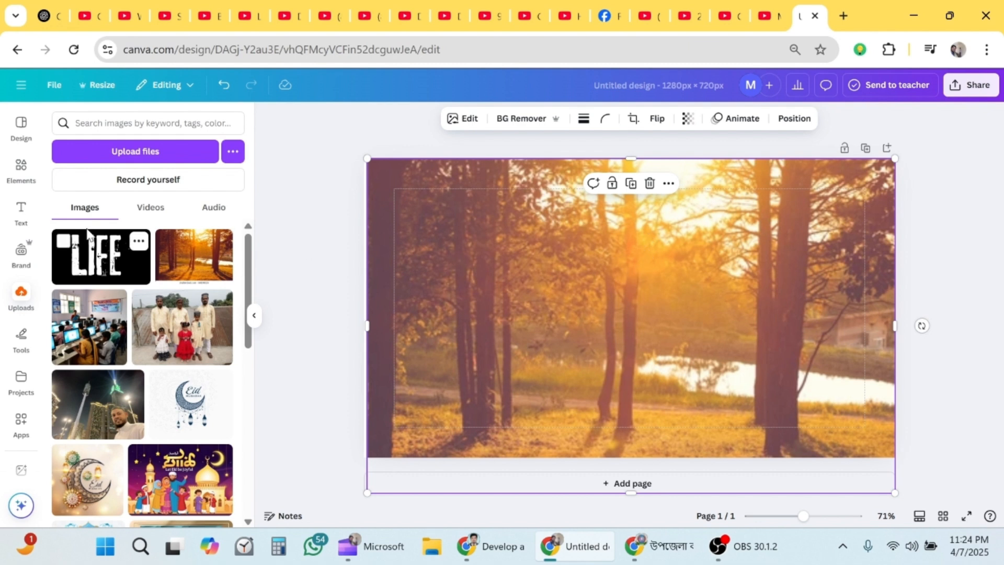
Search the elements for "gradient liq" and limit the results to graphics
left_click(21, 166)
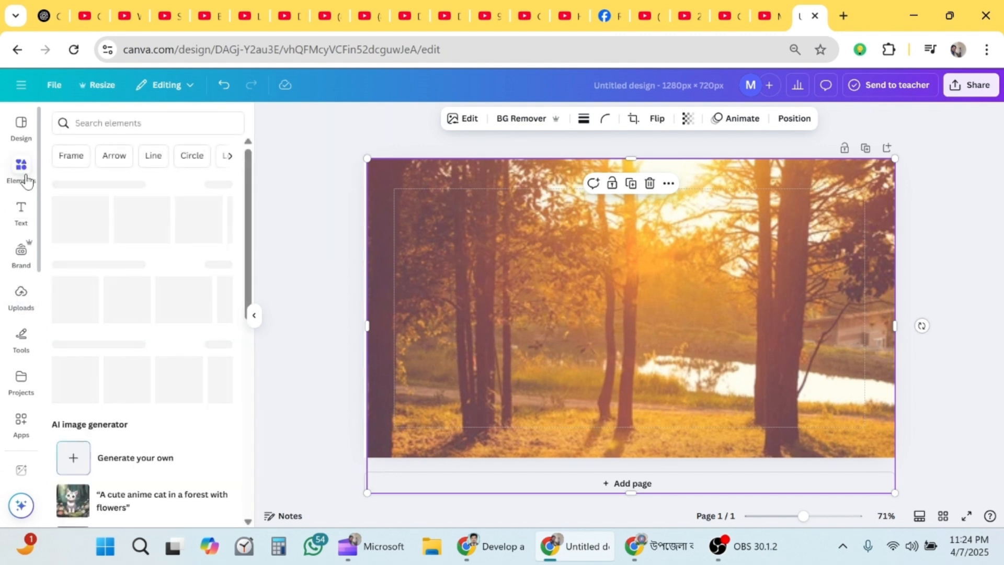
left_click(133, 123)
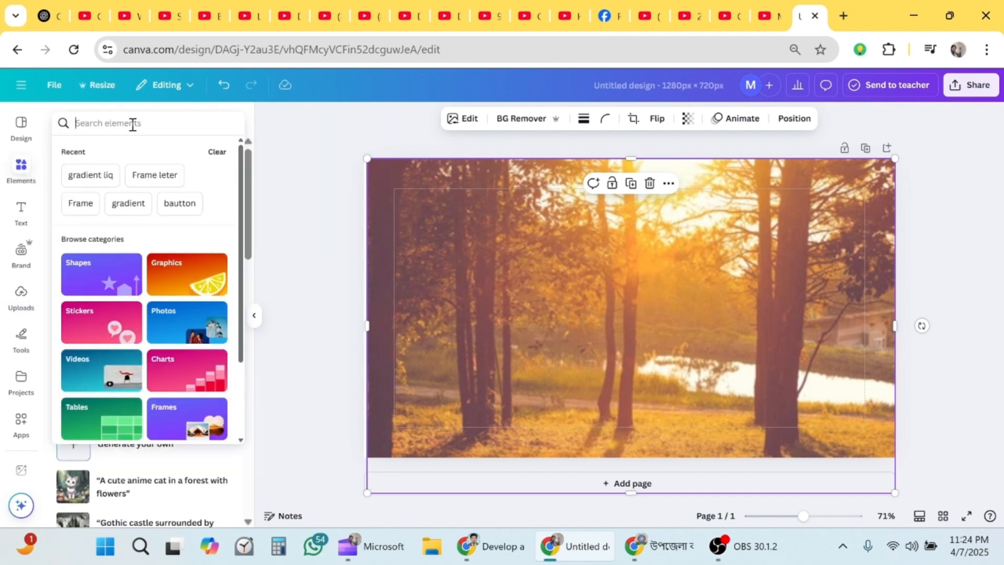
type("gradient liq")
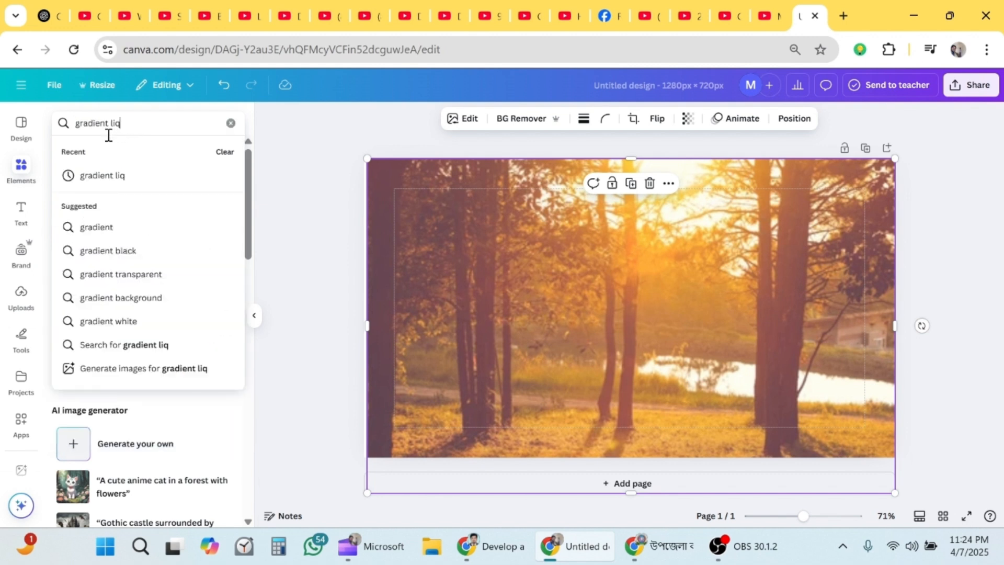
key("Return")
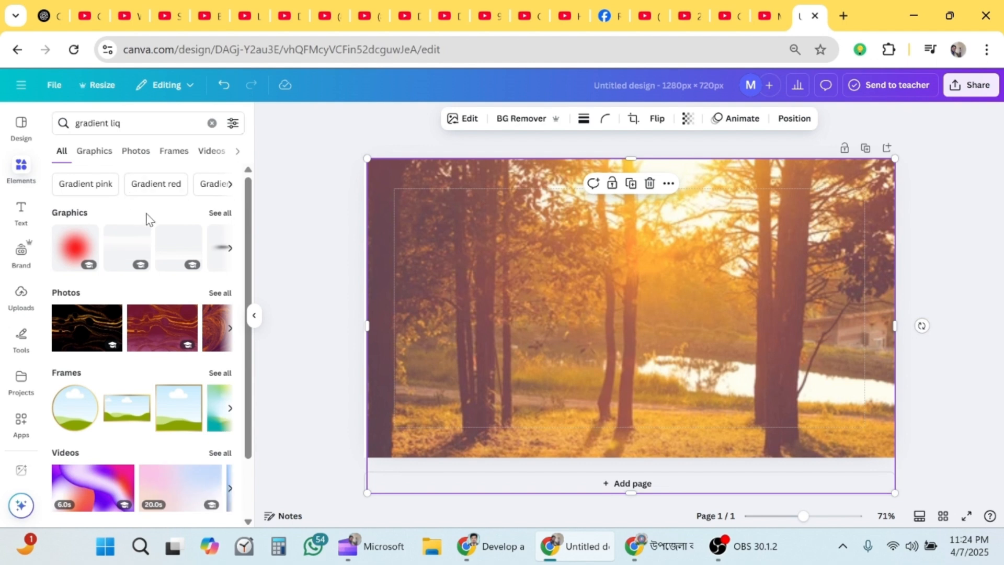
scroll(183, 231, "down", 1)
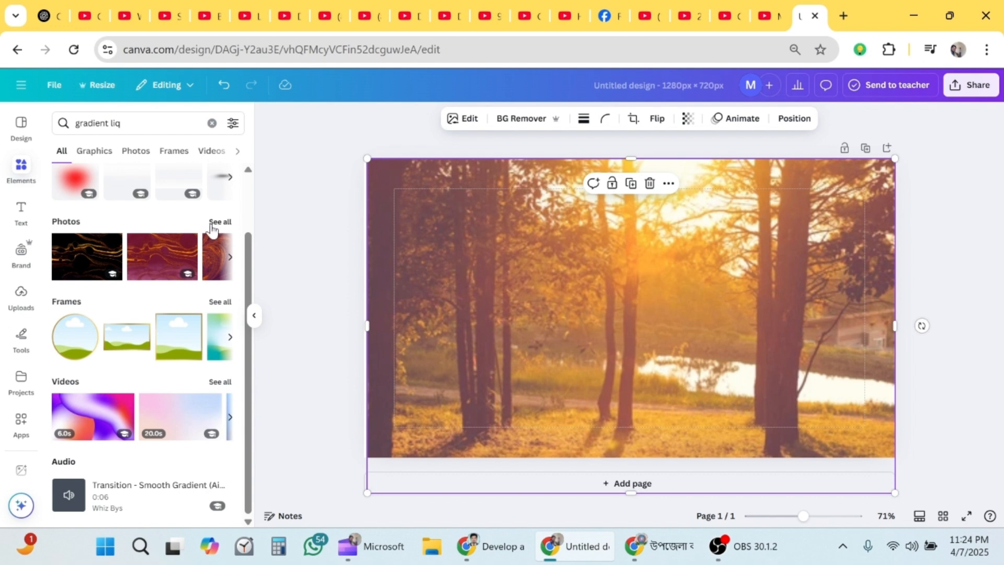
left_click(96, 150)
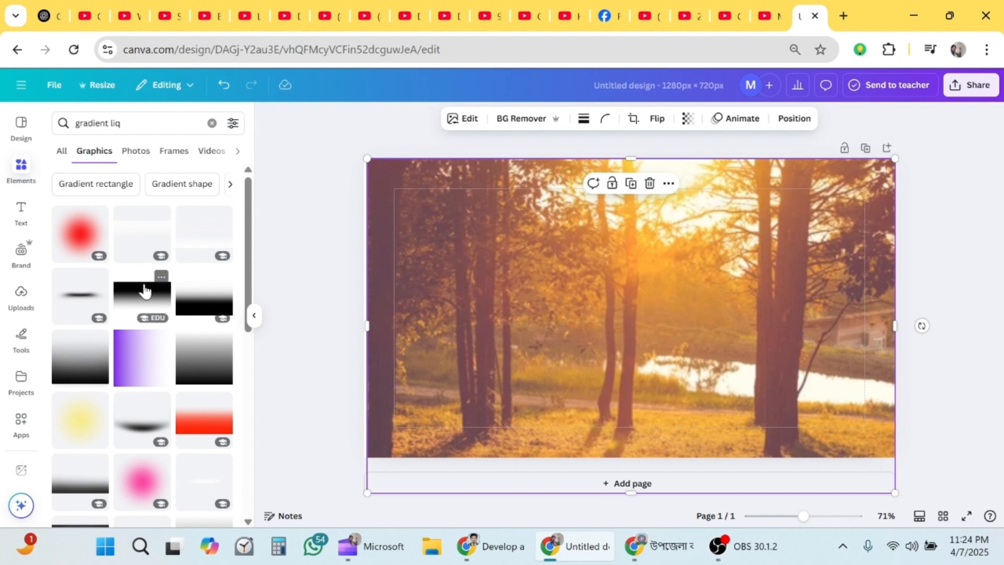
Find the orange and yellow liquid wave graphic among the results and add it to the page
scroll(144, 287, "down", 8)
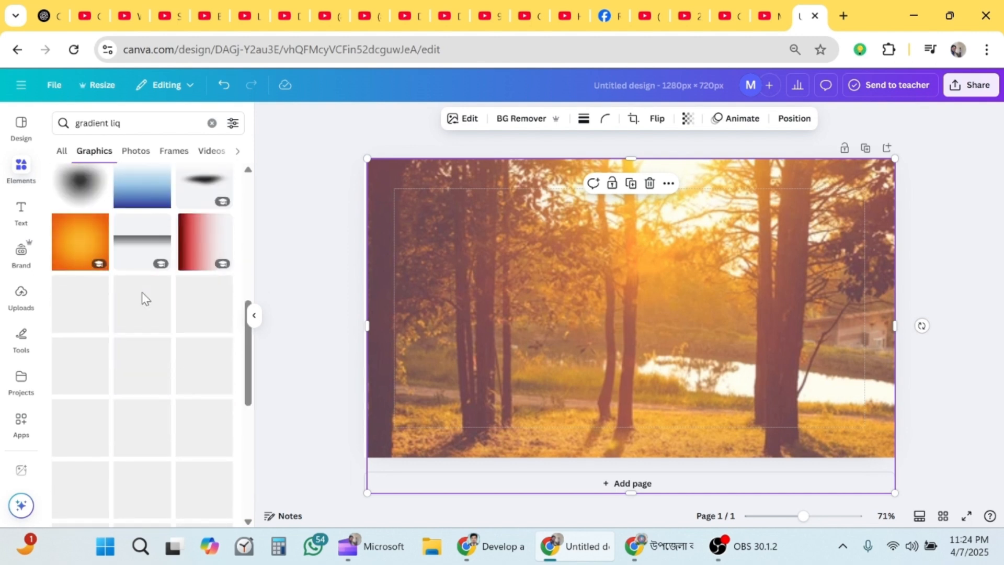
scroll(143, 300, "down", 5)
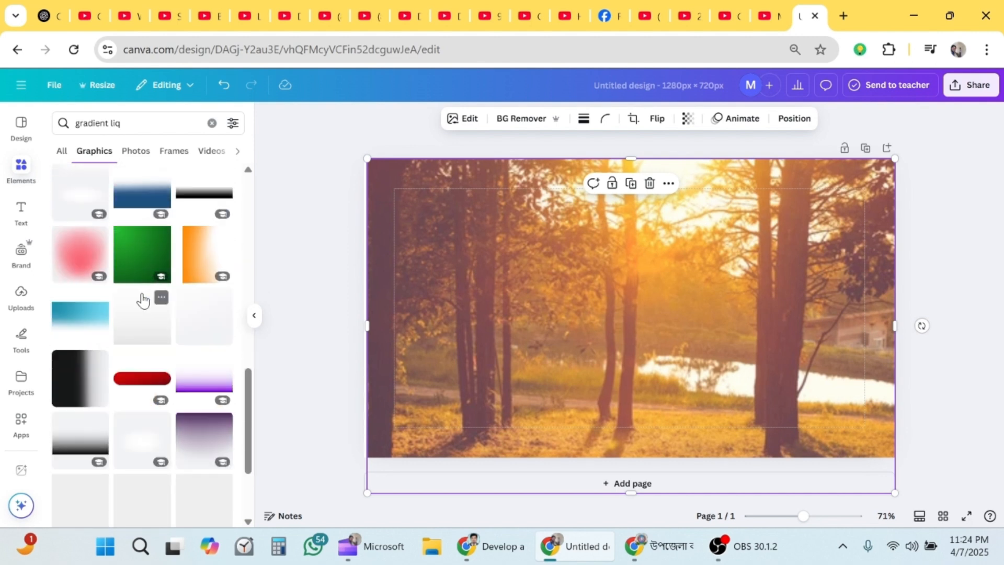
scroll(142, 301, "down", 4)
scroll(143, 301, "down", 4)
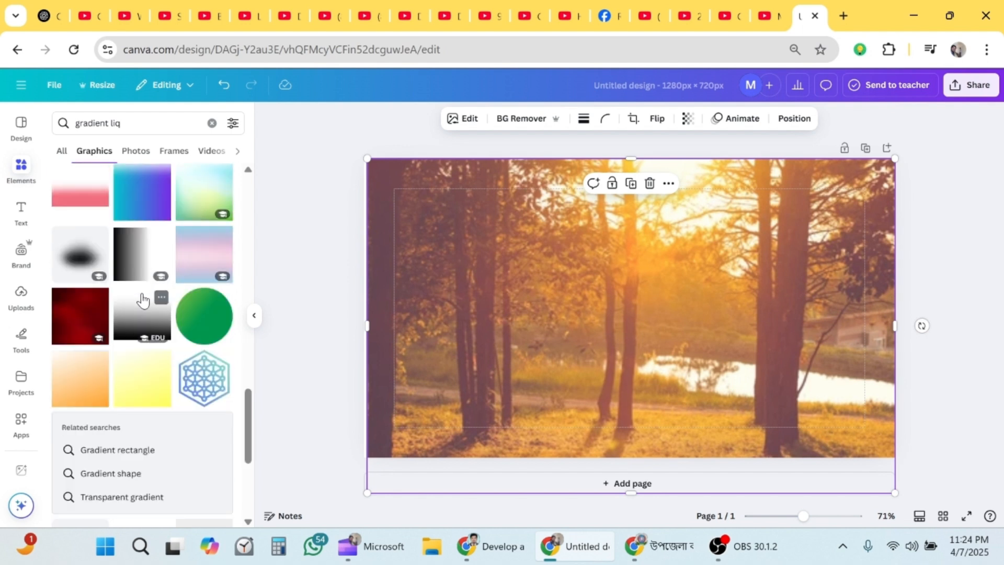
scroll(143, 301, "down", 8)
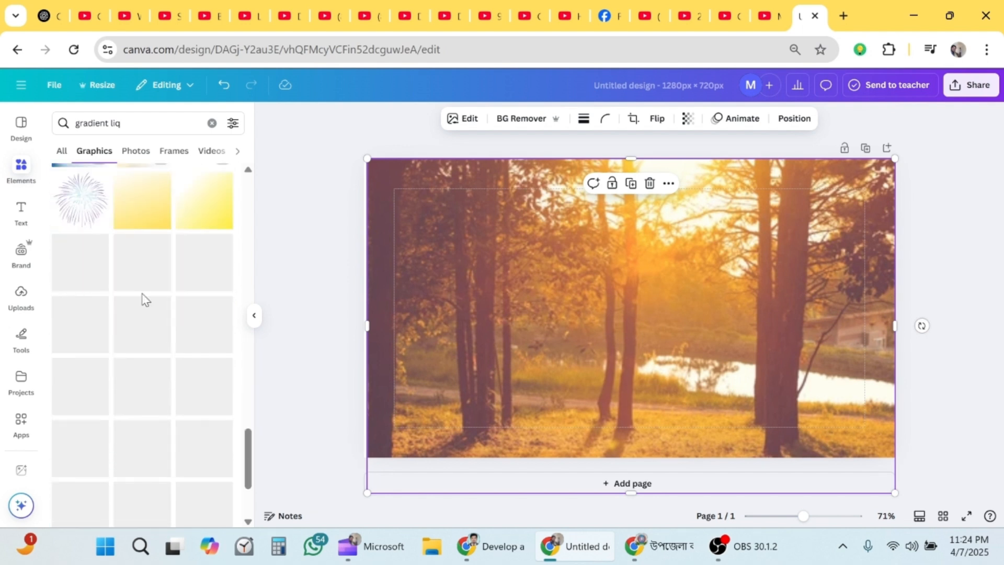
scroll(144, 300, "down", 2)
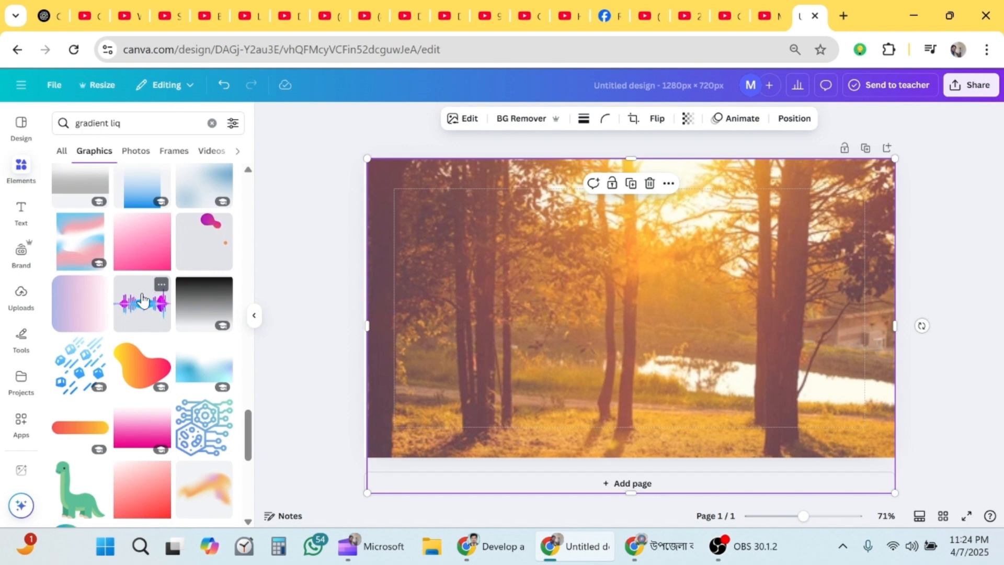
scroll(142, 301, "down", 5)
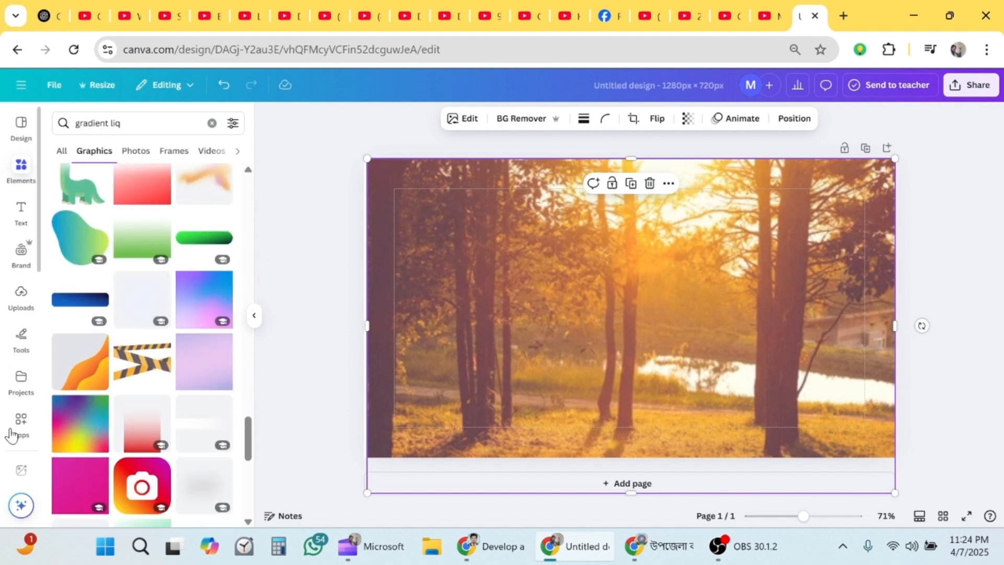
left_click(80, 373)
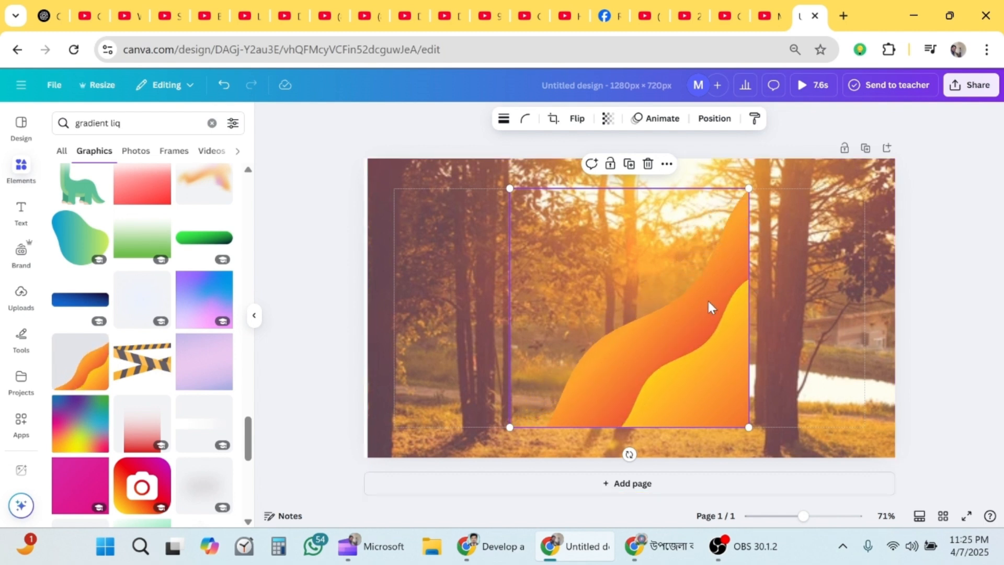
Rotate the orange wave graphic clockwise until its waves run roughly horizontally, and position it over the lower middle of the page
left_click_drag(707, 300, 587, 293)
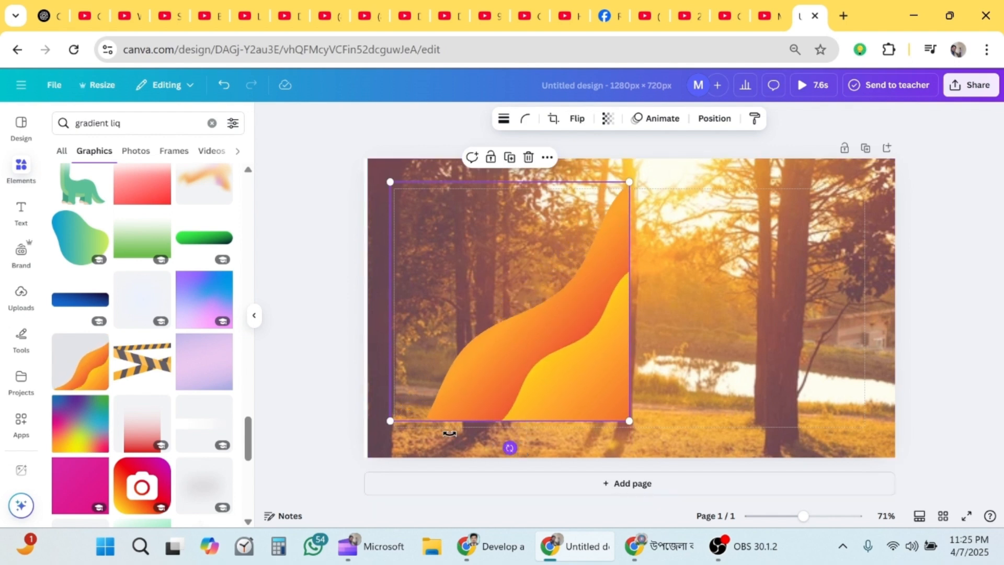
left_click_drag(449, 433, 407, 393)
left_click_drag(495, 366, 625, 360)
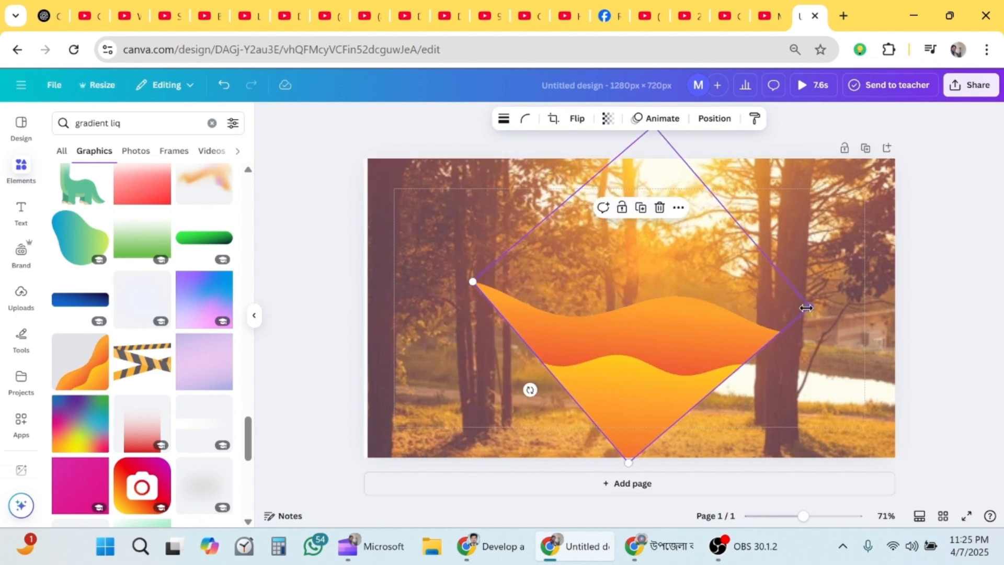
Enlarge the rotated wave graphic in both directions until it spans the full width of the page's lower half
left_click_drag(806, 308, 912, 314)
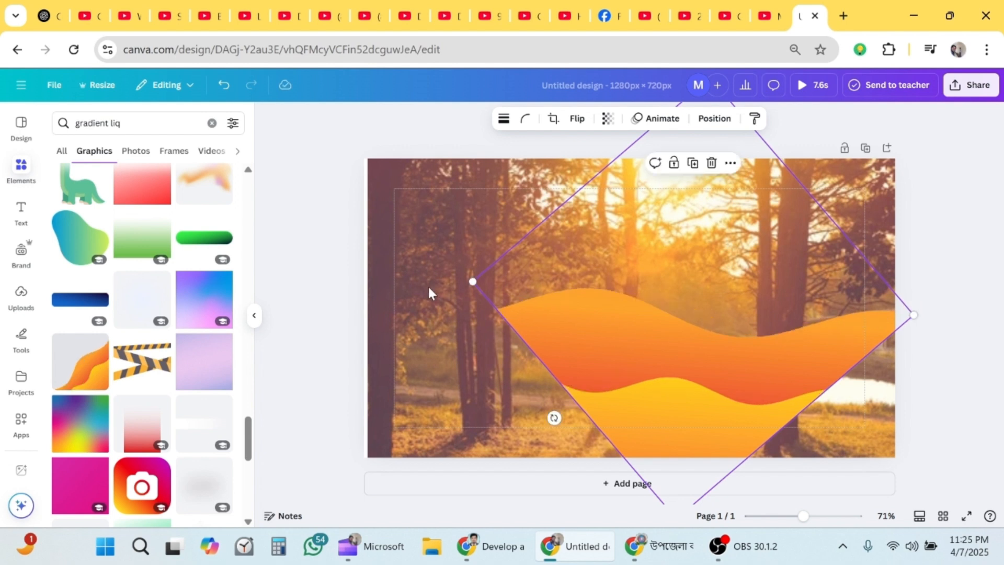
left_click_drag(472, 281, 471, 278)
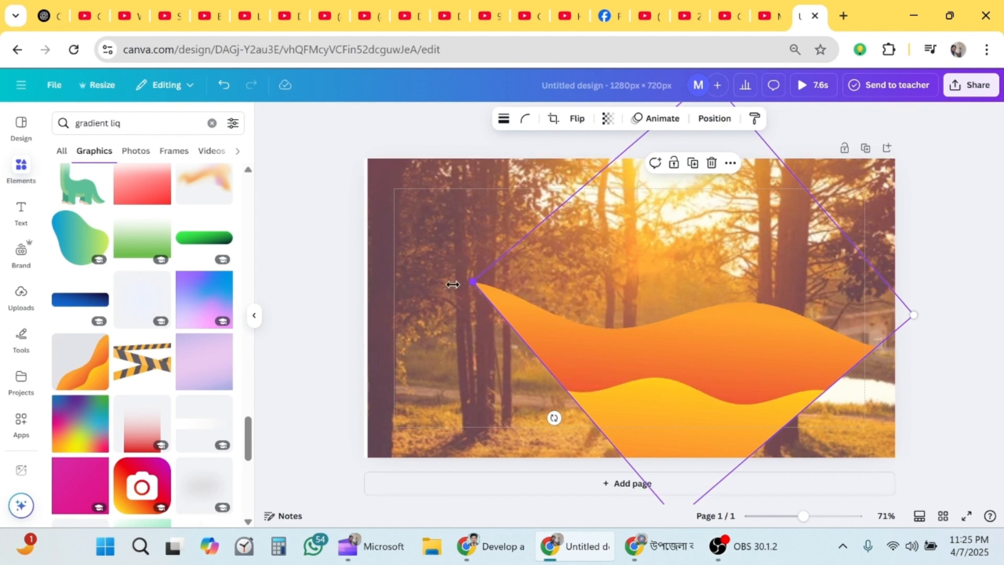
left_click_drag(453, 284, 281, 284)
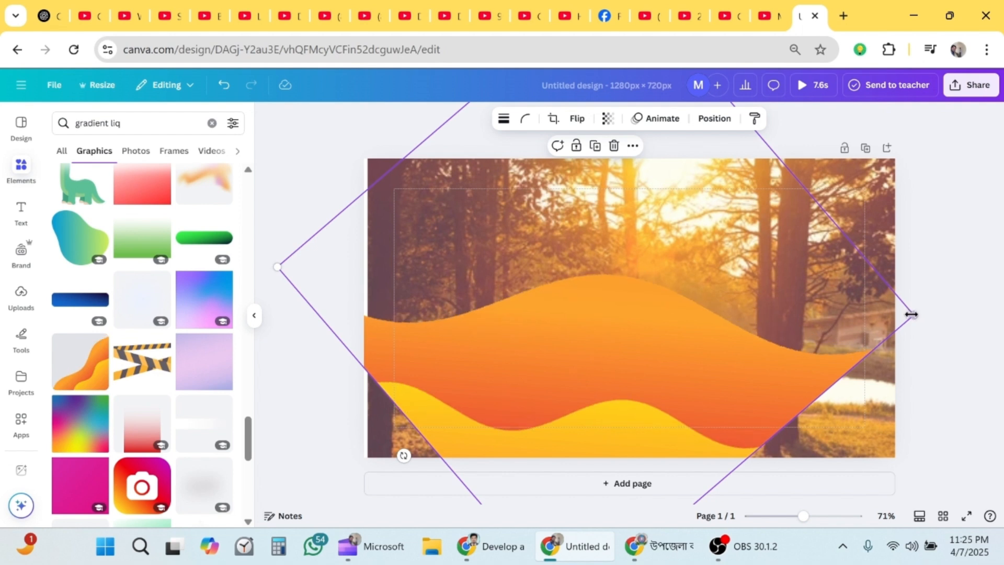
left_click_drag(911, 314, 936, 316)
left_click_drag(957, 316, 983, 311)
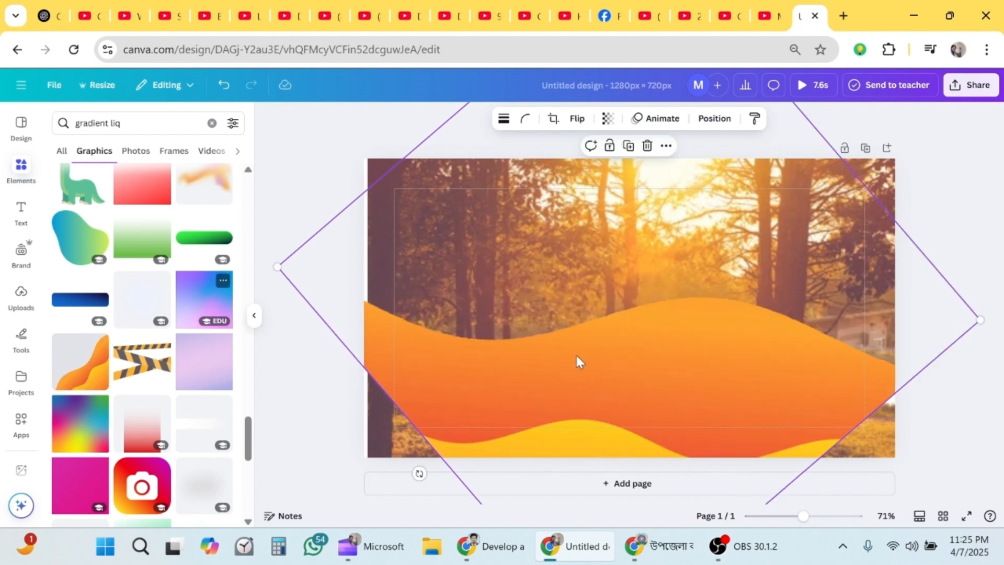
Download the animated forest and orange wave design as an MP4 video at 720p quality
left_click(976, 219)
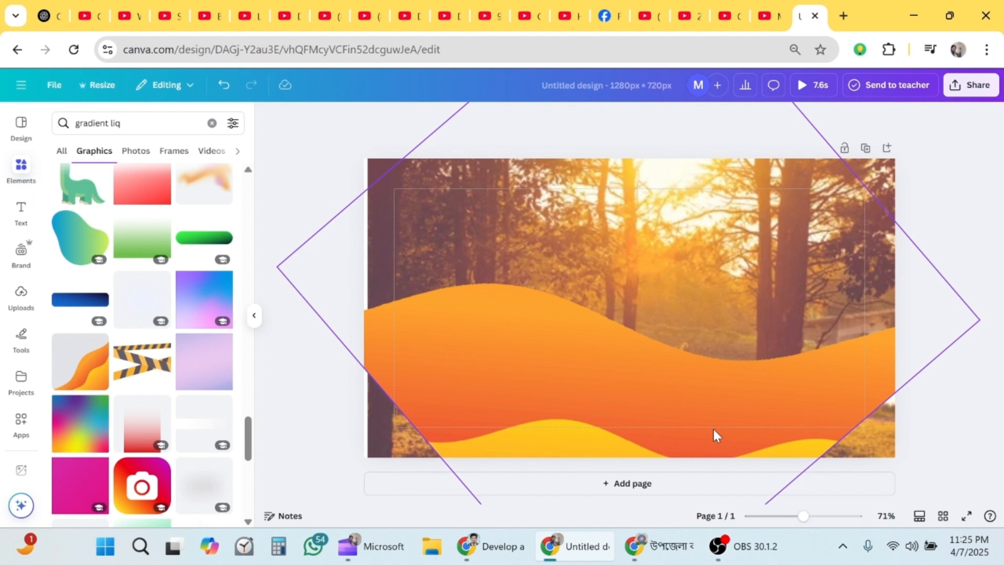
left_click(967, 95)
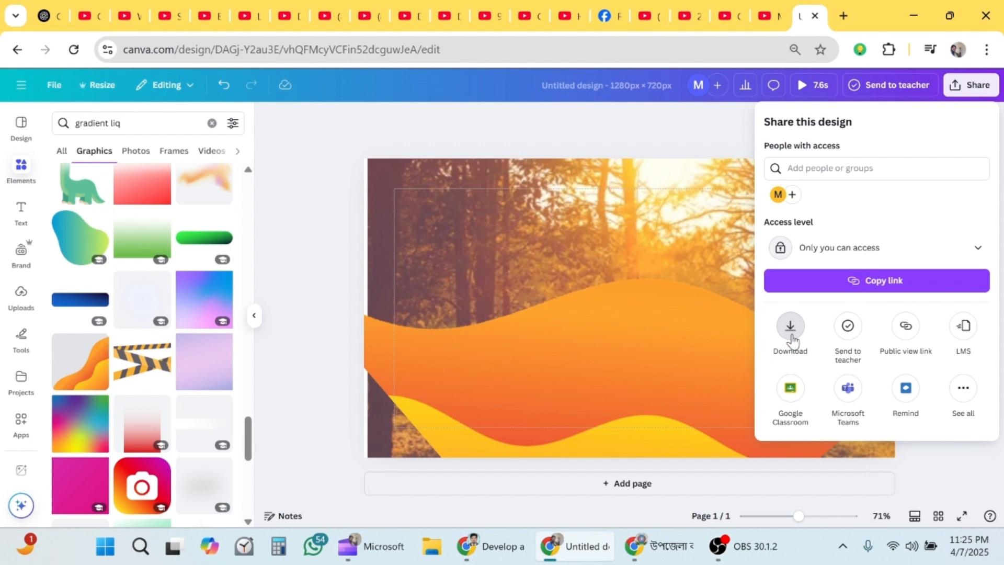
left_click(793, 337)
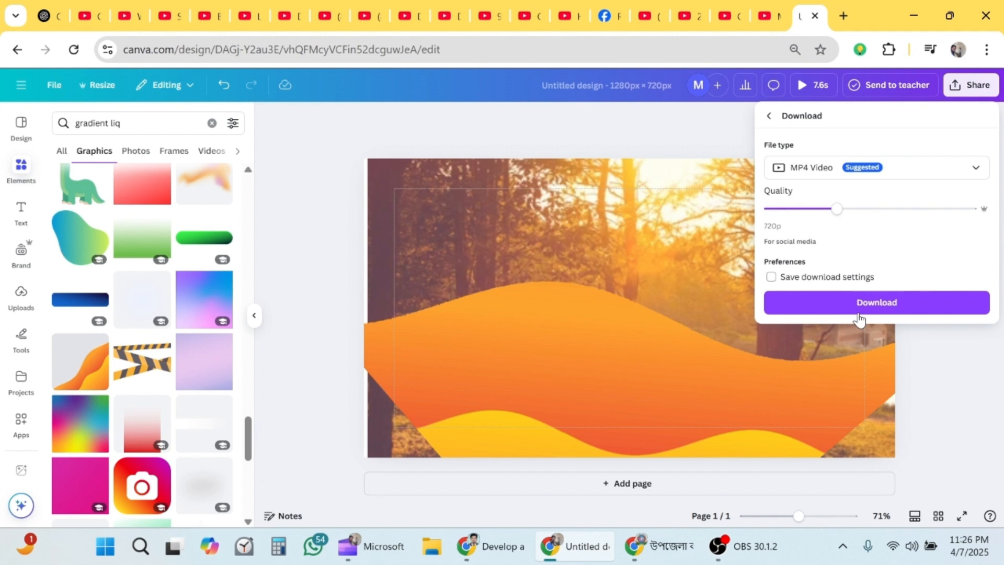
left_click(860, 316)
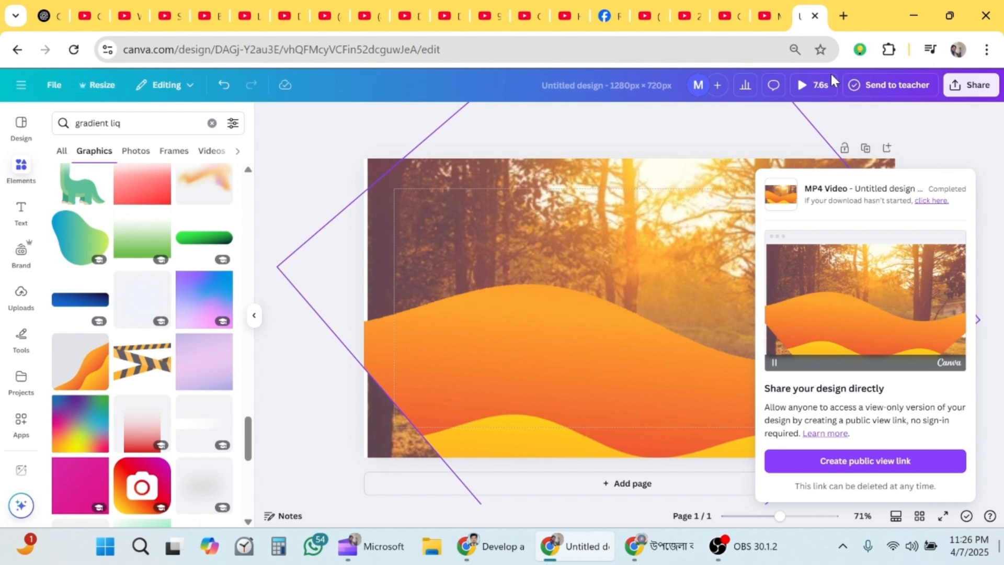
left_click(345, 255)
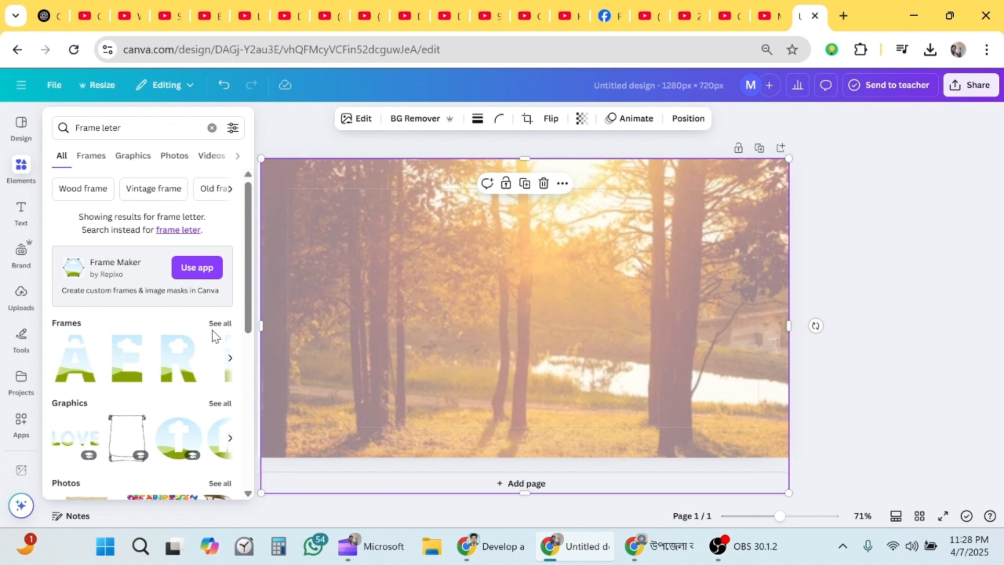
Form the word UCTC from the letter frames found for "Frame leter", slightly enlarging the four letters together and centring them on the page
left_click(224, 360)
left_click(17, 180)
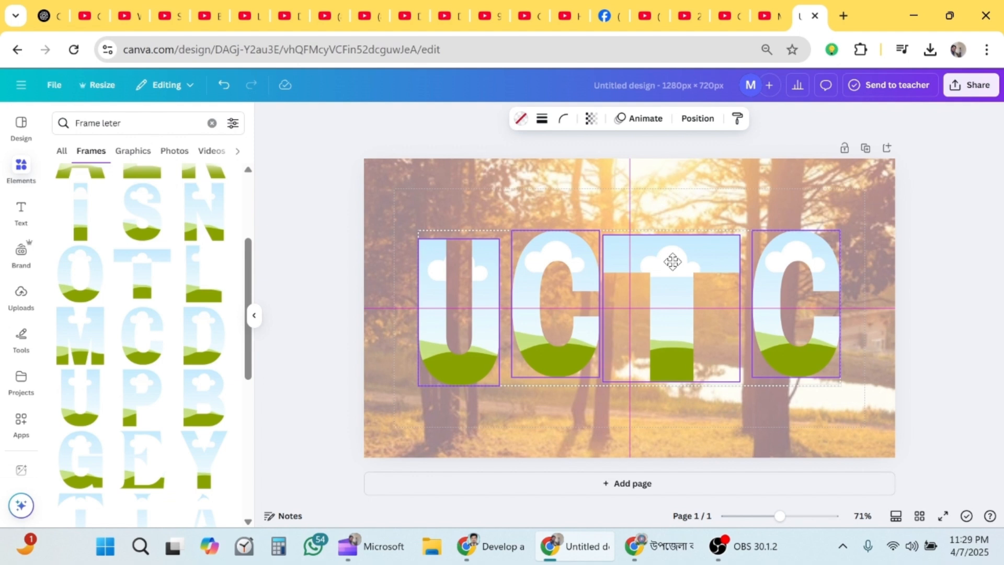
left_click_drag(672, 261, 665, 271)
left_click_drag(833, 395, 841, 415)
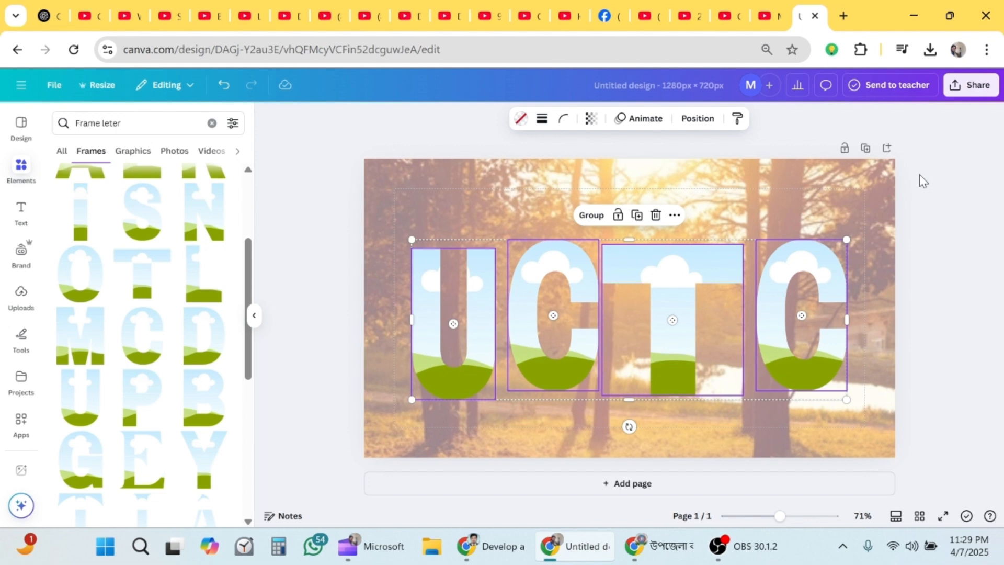
left_click(923, 181)
Fill the letter frames with the uploaded 7.6-second orange wave video and reposition the video inside the letter T
left_click(21, 296)
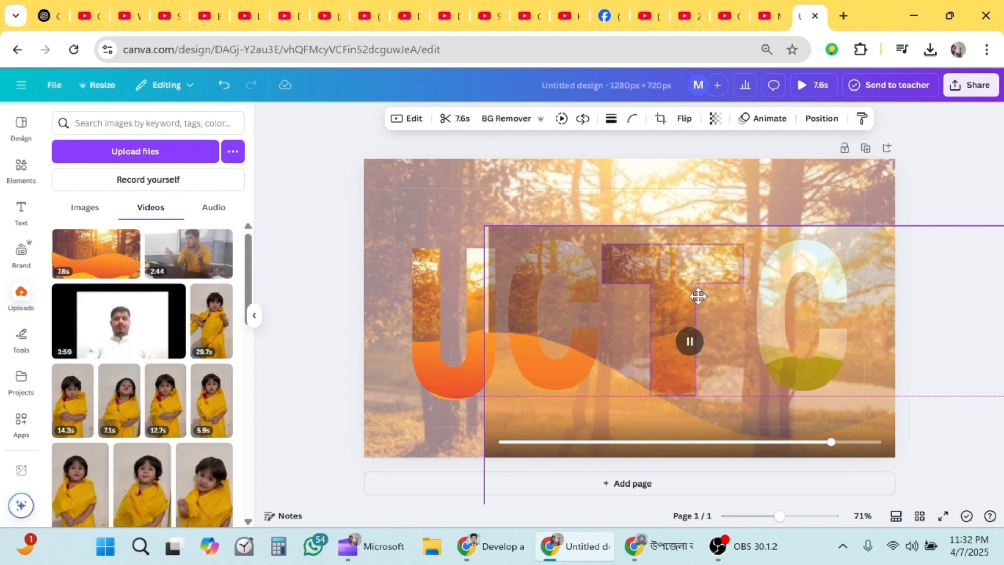
left_click_drag(698, 296, 379, 322)
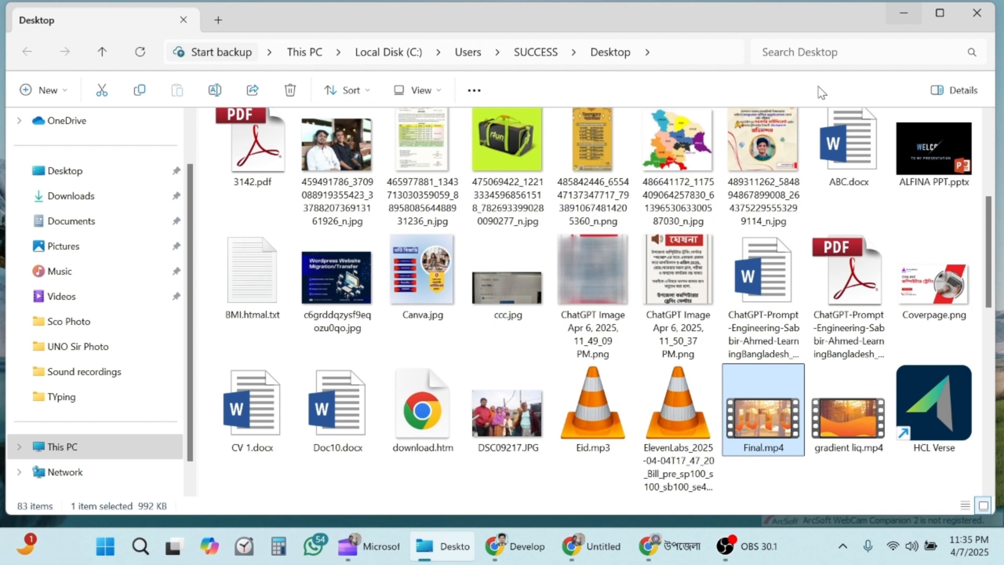
Open Final.mp4 from the Desktop folder in the media player and play it to check the animated UCTC letters
key("Return")
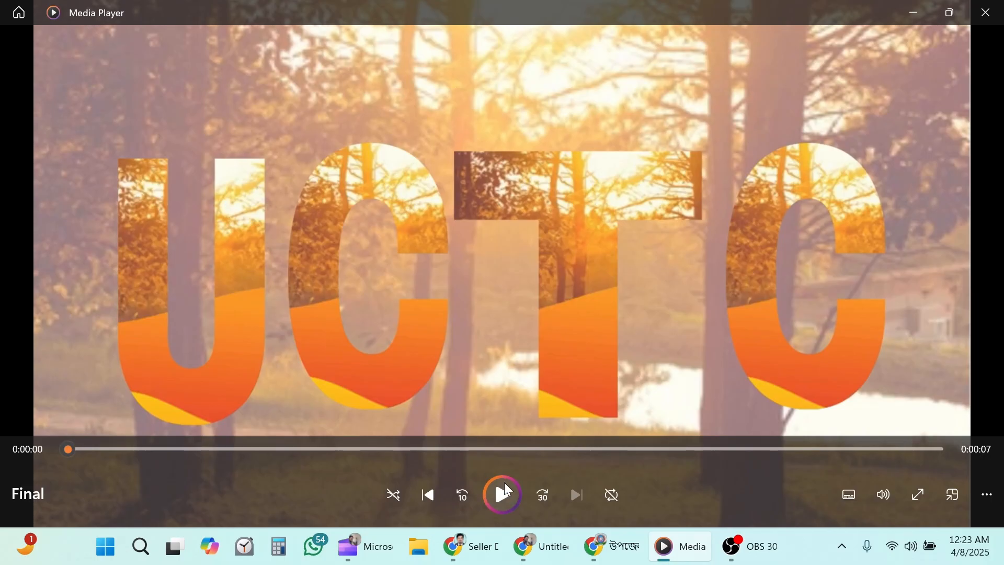
left_click(503, 487)
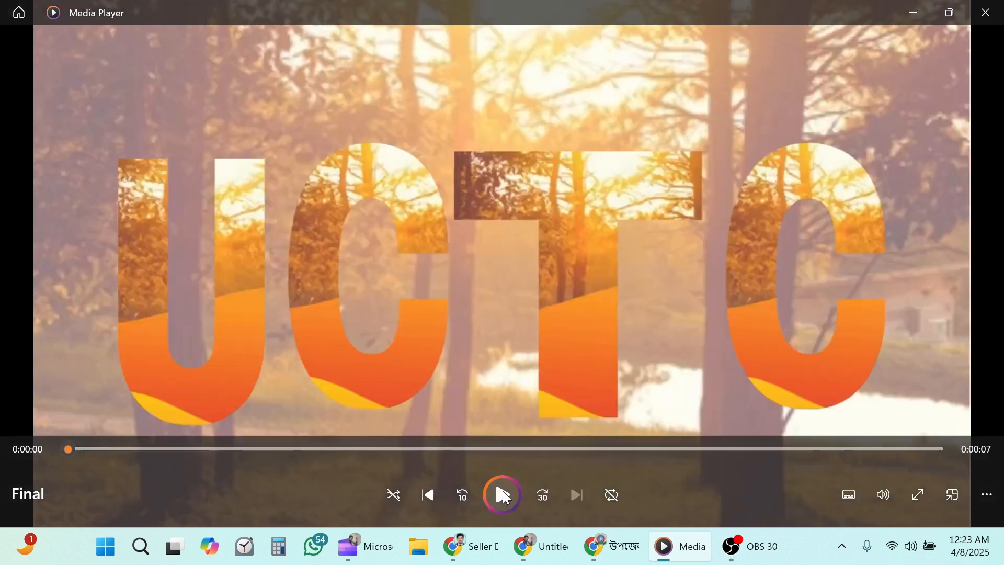
left_click(503, 490)
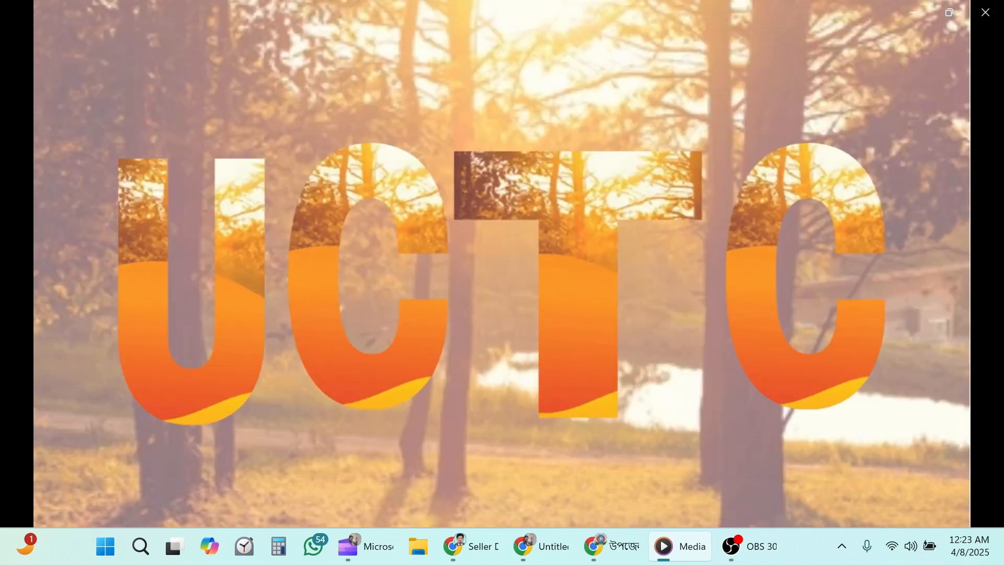